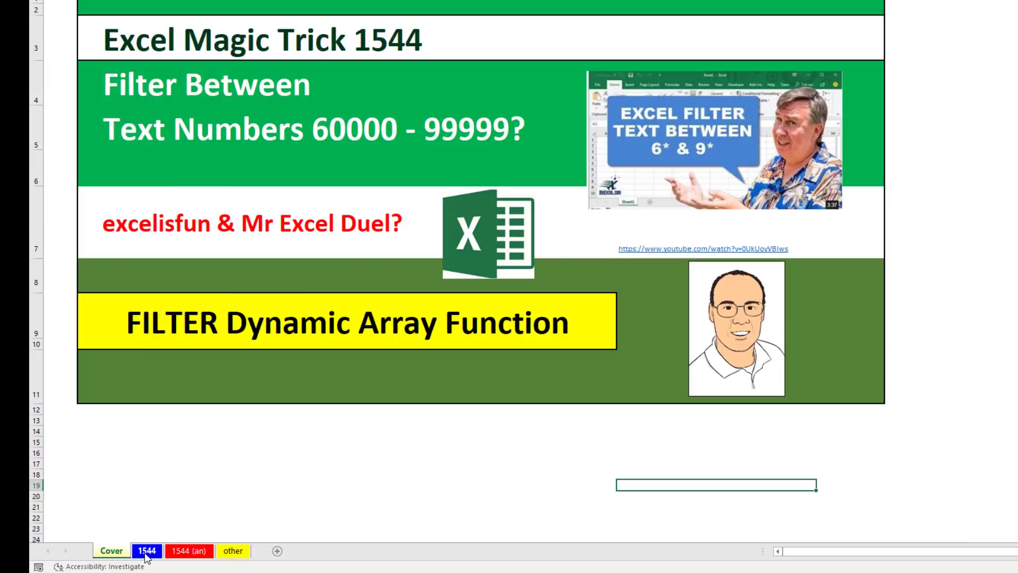
# On the 1544 sheet, enter Lower '60000 in I2 and Upper '99999 in J2 as text.
pyautogui.click(147, 550)
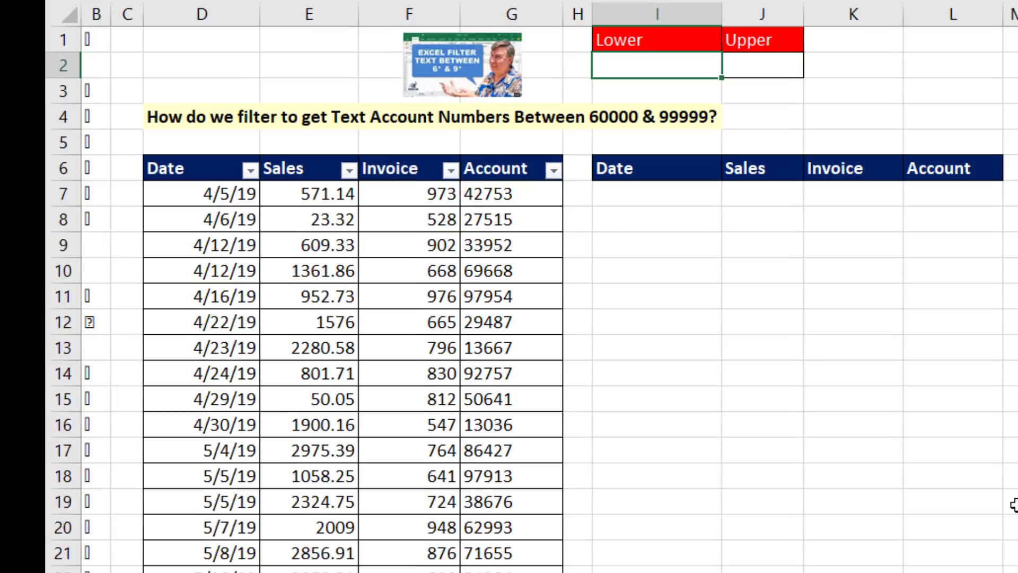
pyautogui.write("'")
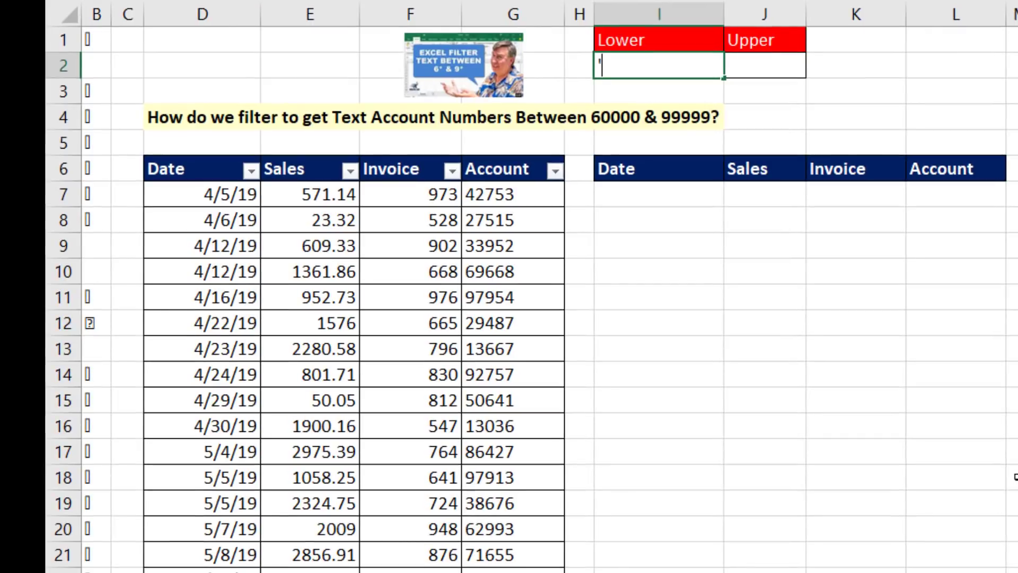
pyautogui.write('60000')
pyautogui.press('Tab')
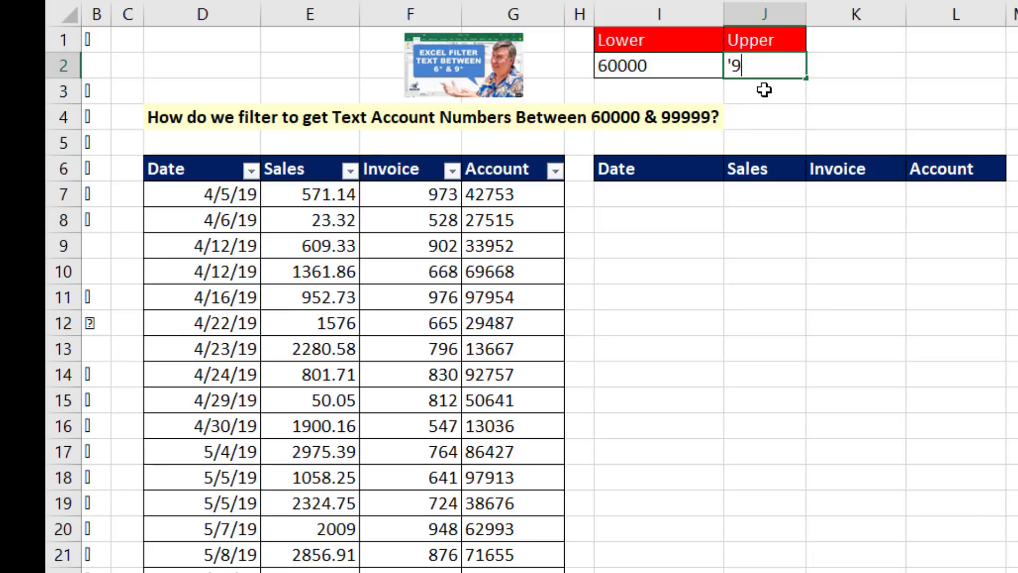
pyautogui.write('99999')
pyautogui.press('Return')
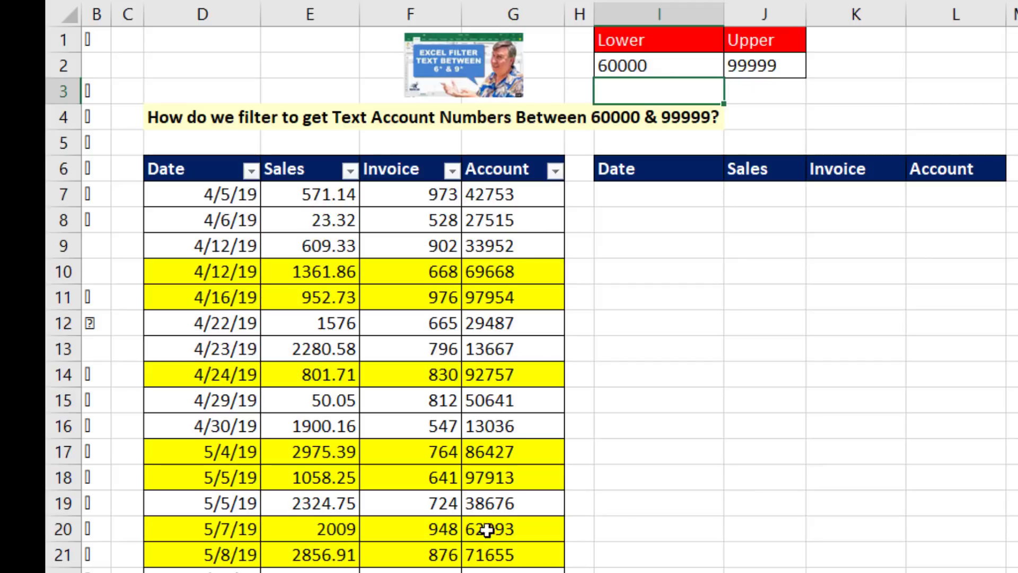
# Start a FILTER formula in I7 with D7:G29 as the array.
pyautogui.click(673, 194)
pyautogui.write('=fil')
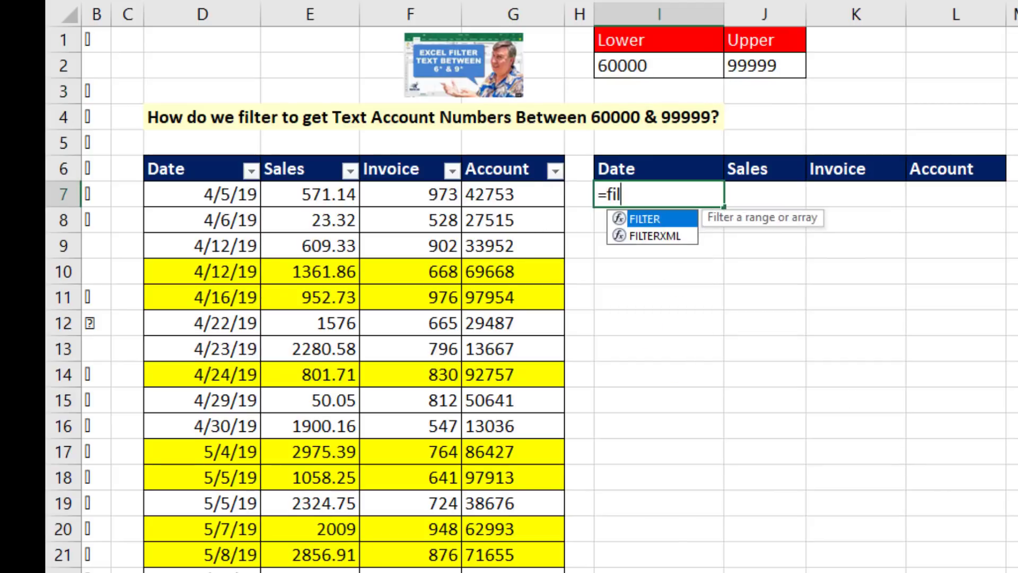
pyautogui.press('Tab')
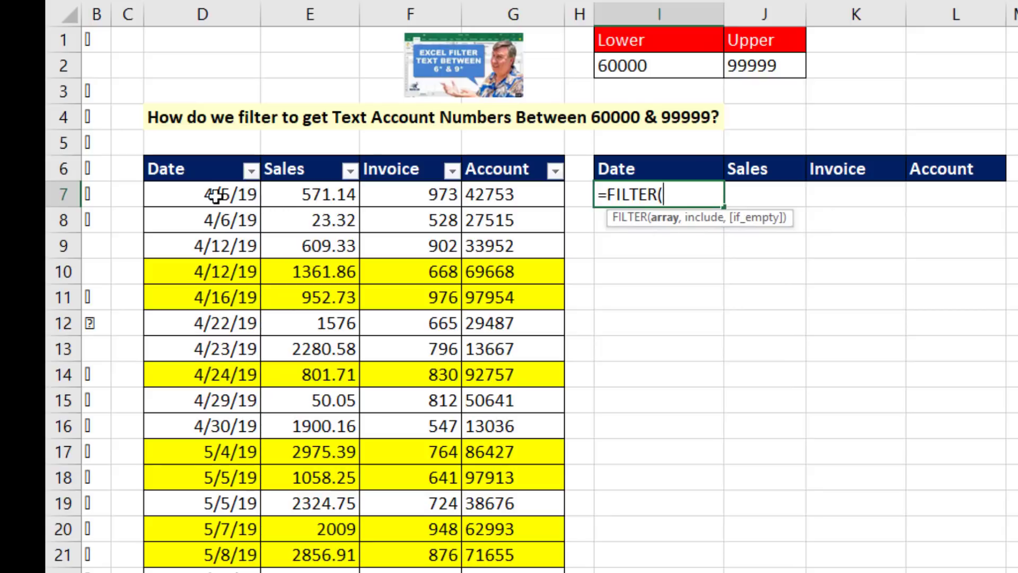
pyautogui.moveTo(212, 195); pyautogui.dragTo(527, 556)
pyautogui.moveTo(423, 445); pyautogui.dragTo(420, 563)
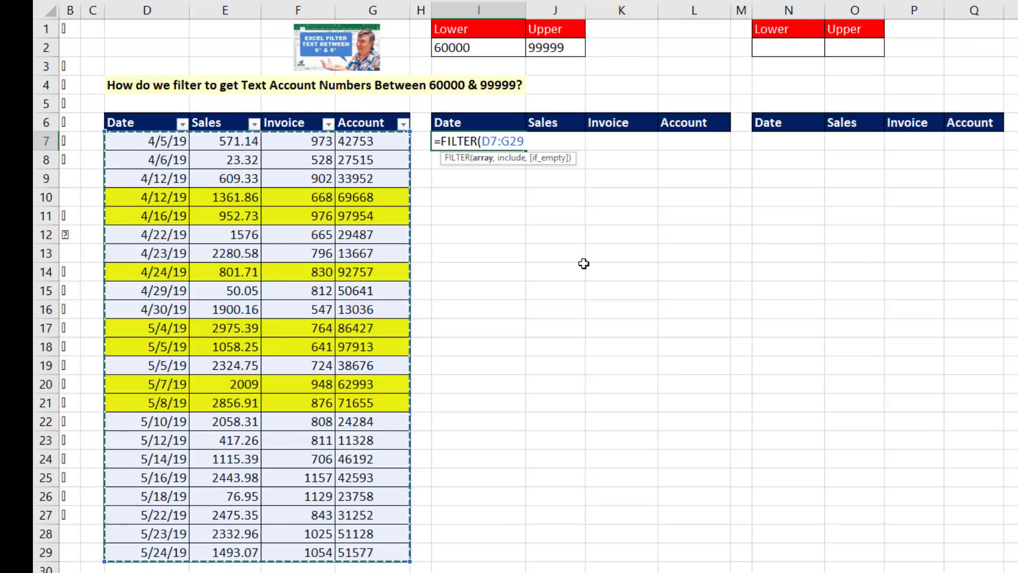
pyautogui.write(',(')
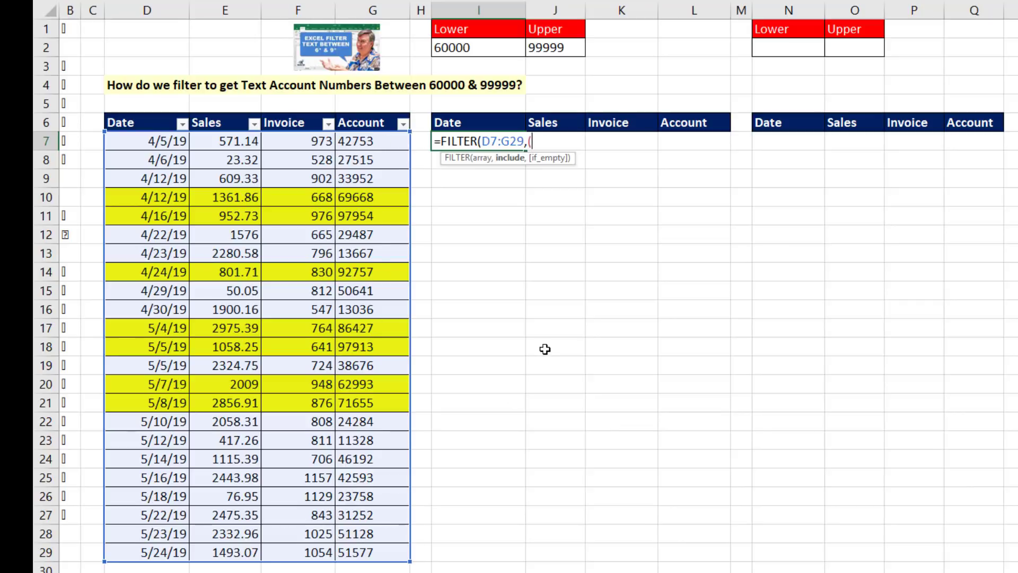
# Add the include test (G7:G29>=I2) and preview its TRUE/FALSE results with F9.
pyautogui.moveTo(367, 142); pyautogui.dragTo(371, 552)
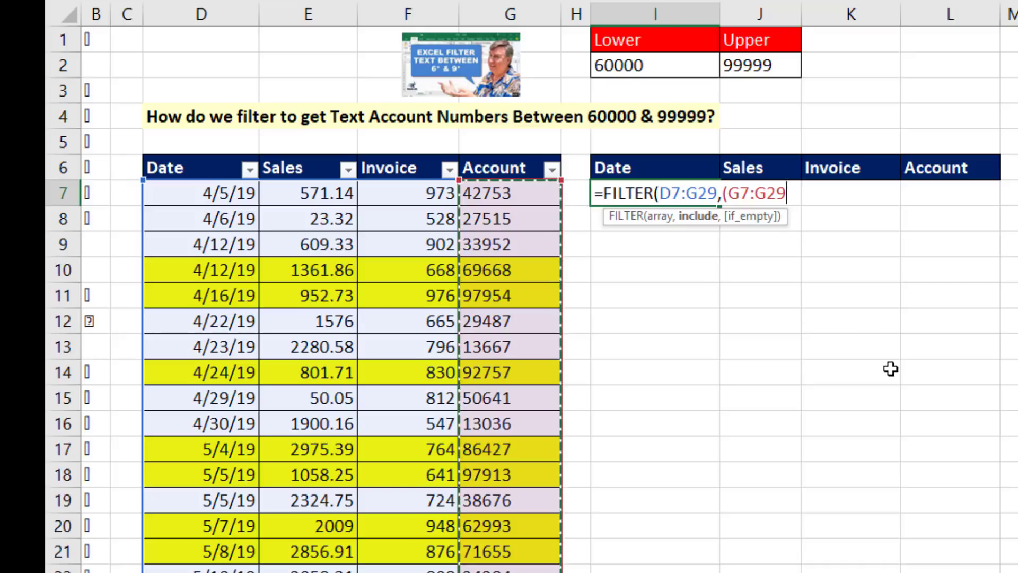
pyautogui.write('>=')
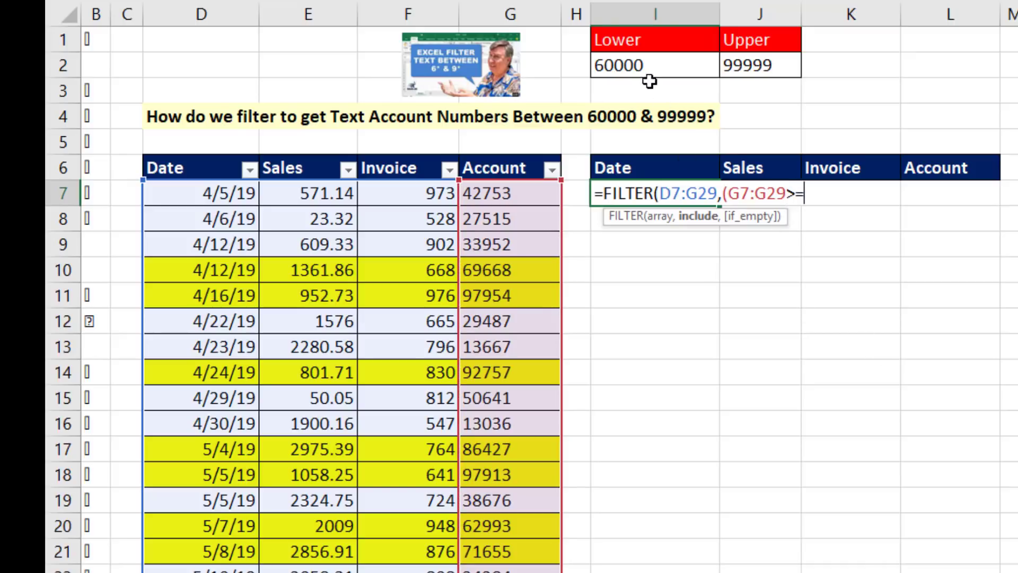
pyautogui.click(644, 66)
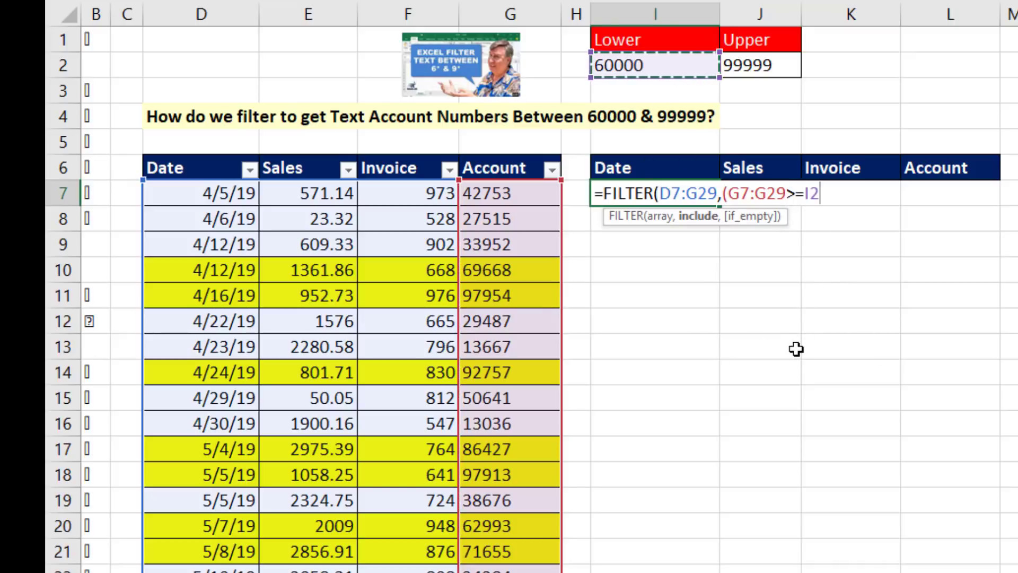
pyautogui.write(')')
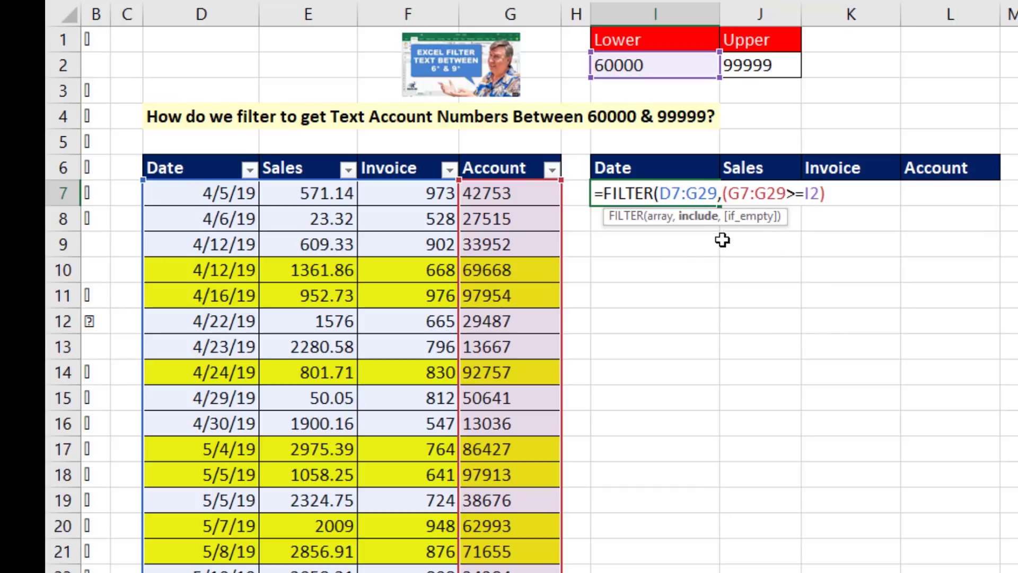
pyautogui.click(701, 216)
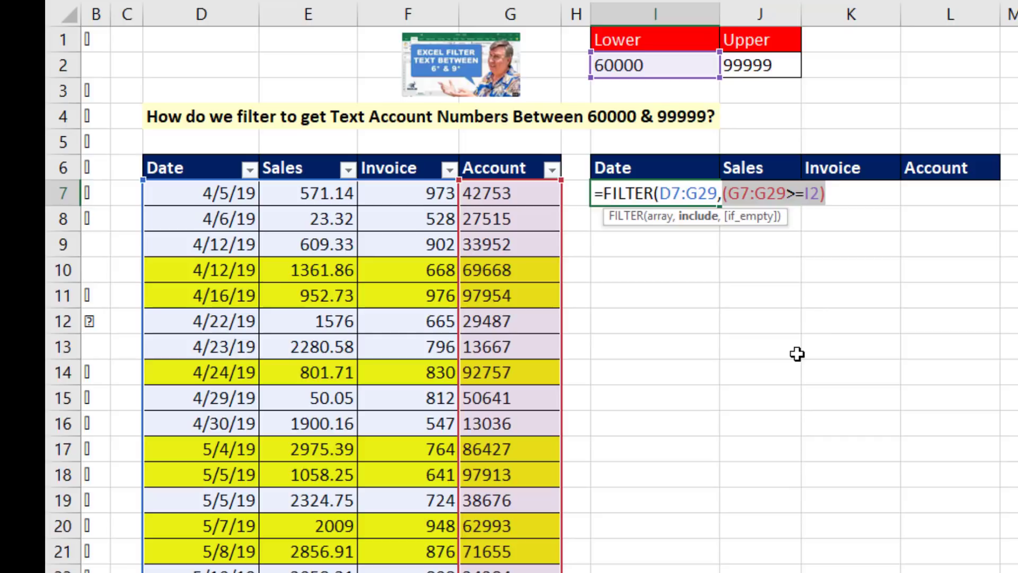
pyautogui.press('F9')
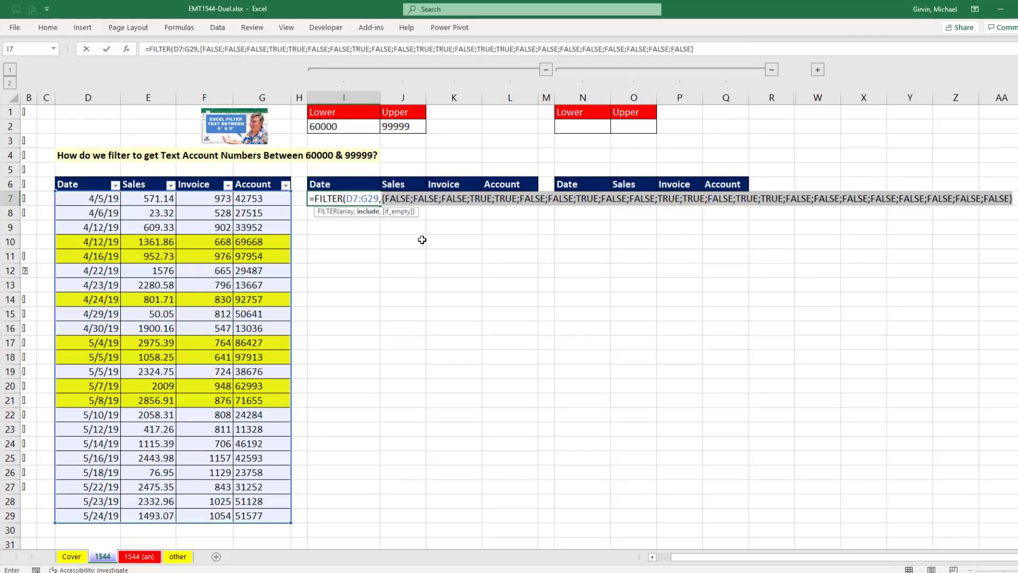
# Undo the F9 preview and multiply the lower-limit test by (G7:G29<=J2).
pyautogui.hotkey('ctrl', 'z')
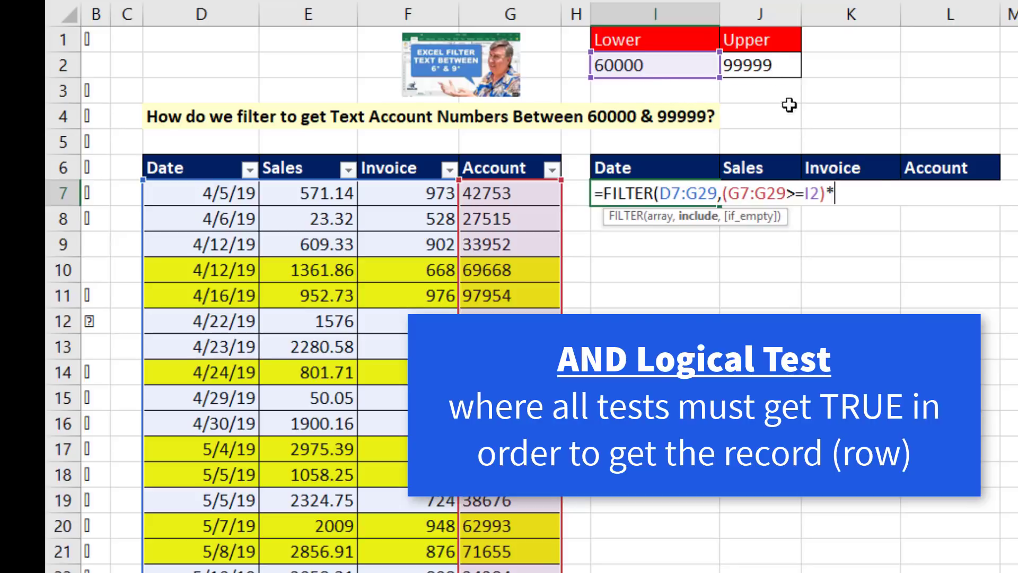
pyautogui.write('(')
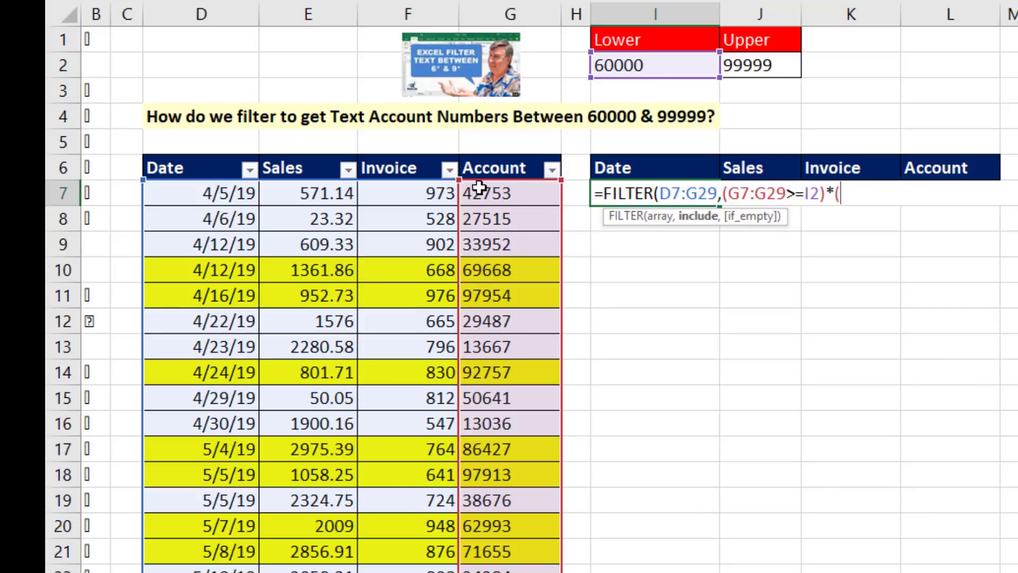
pyautogui.moveTo(490, 202); pyautogui.dragTo(552, 572)
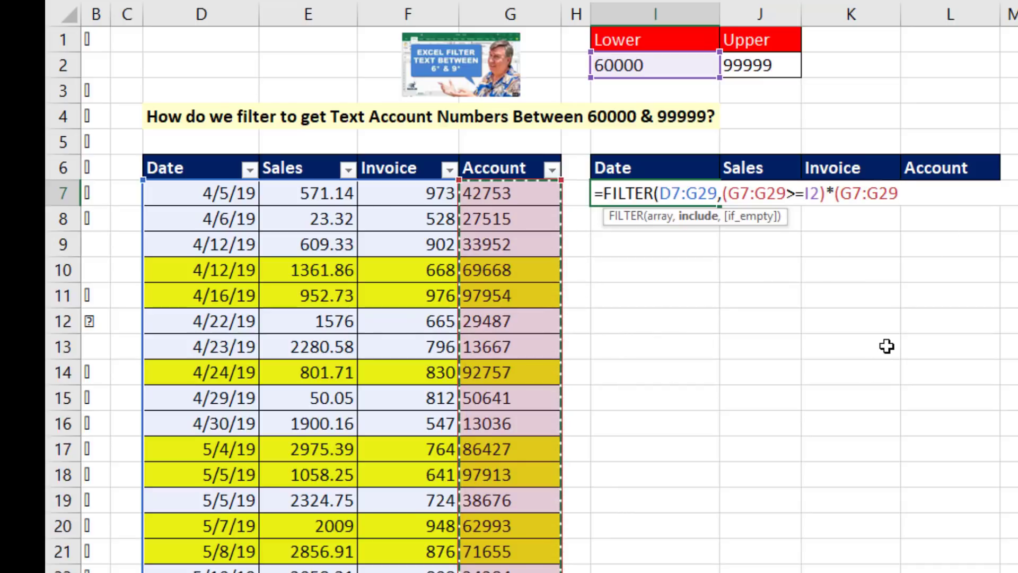
pyautogui.write('<=')
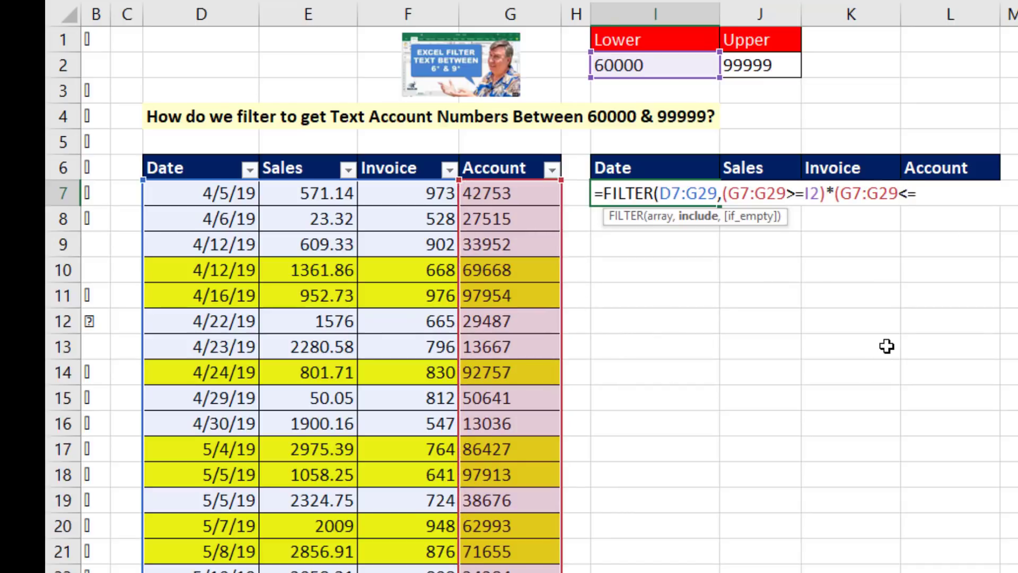
pyautogui.click(766, 64)
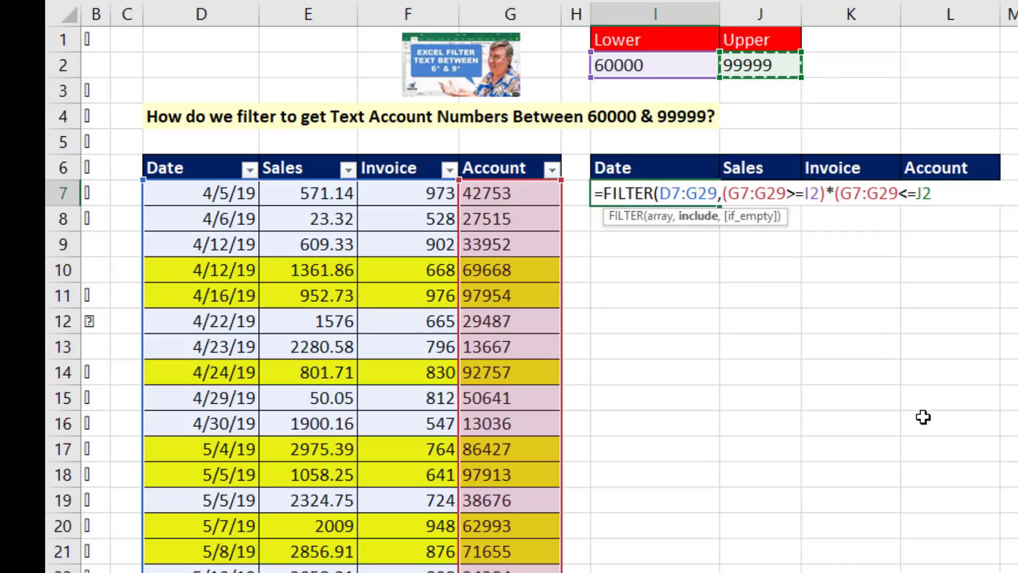
pyautogui.write(')')
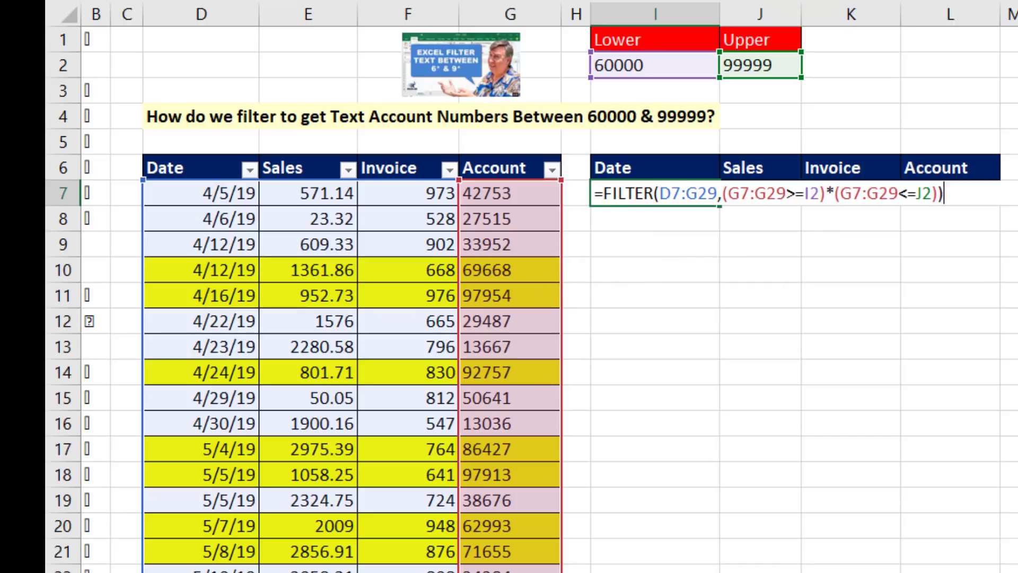
# Enter the FILTER formula, then change the Upper limit in J2 to the text value 75000.
pyautogui.press('Return')
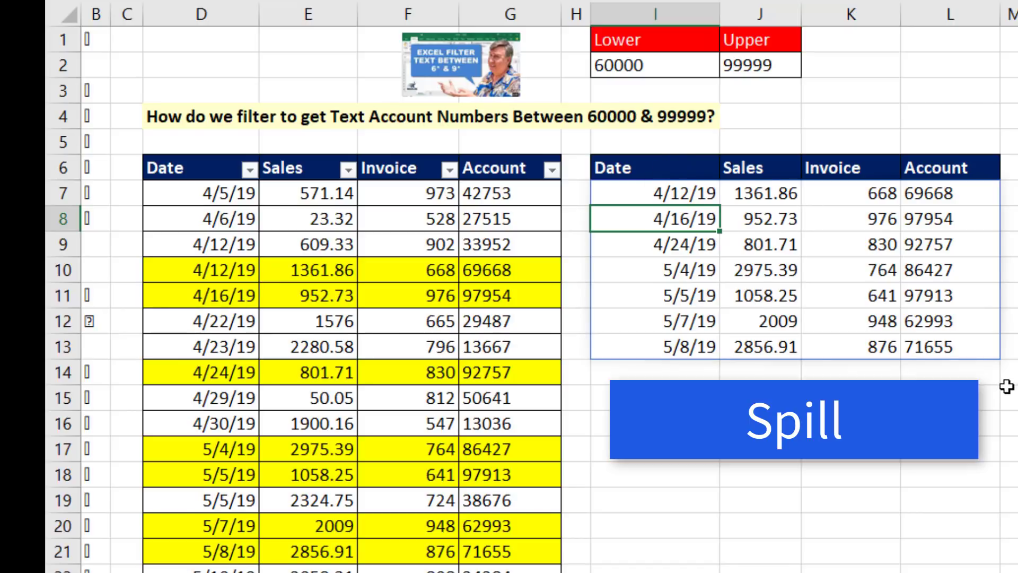
pyautogui.click(765, 65)
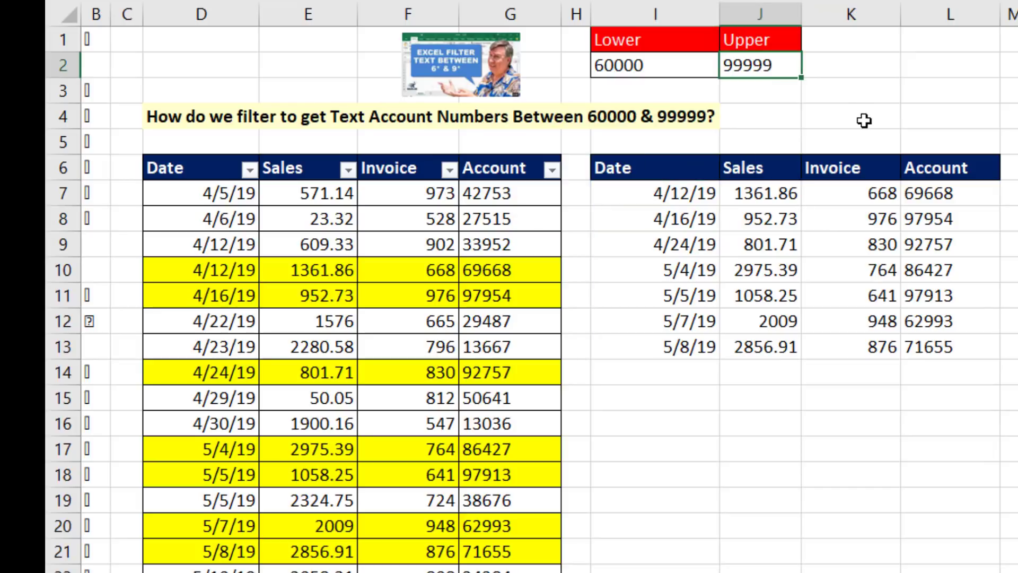
pyautogui.write('75000')
pyautogui.press('Return')
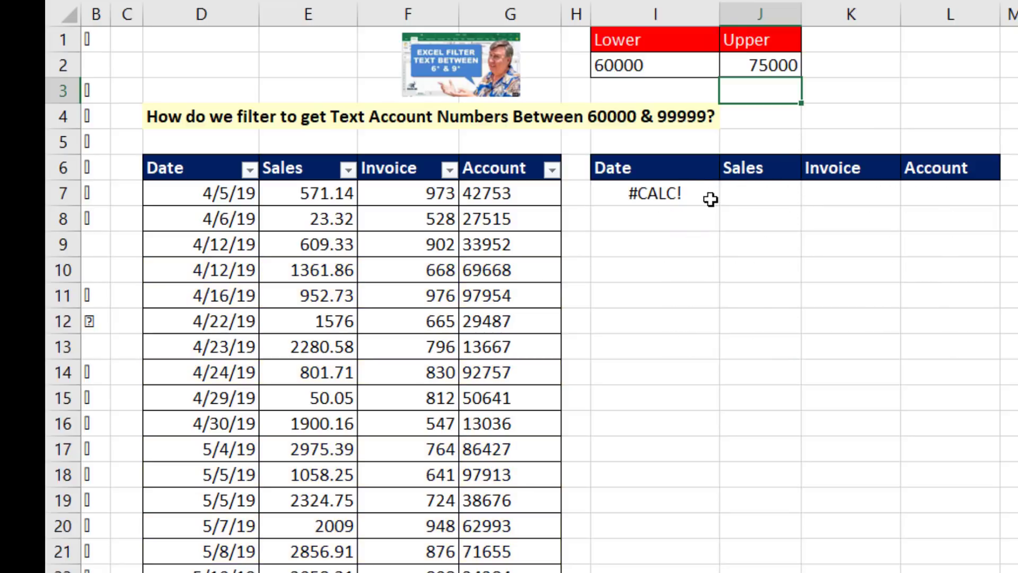
pyautogui.doubleClick(747, 65)
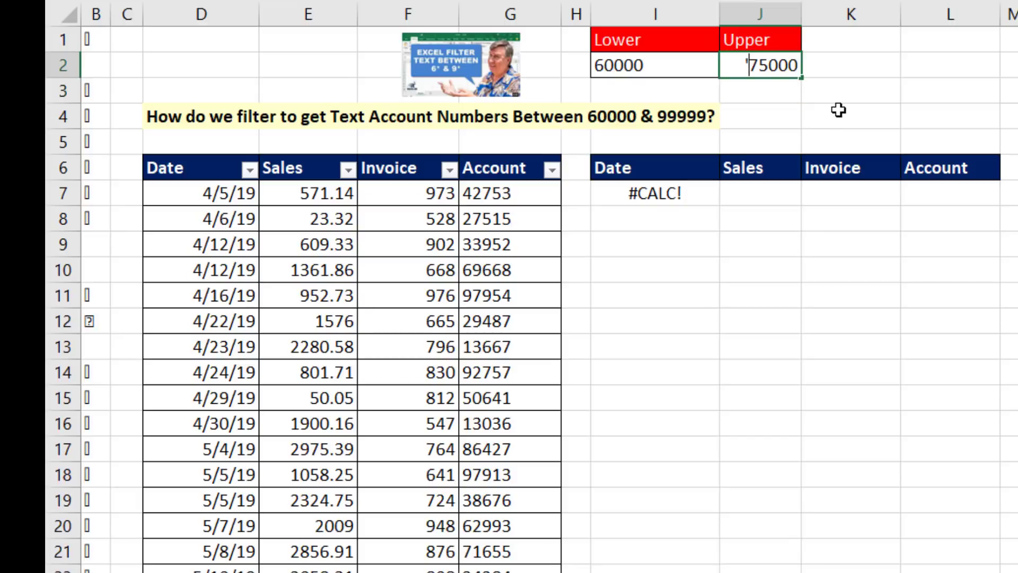
pyautogui.press('Return')
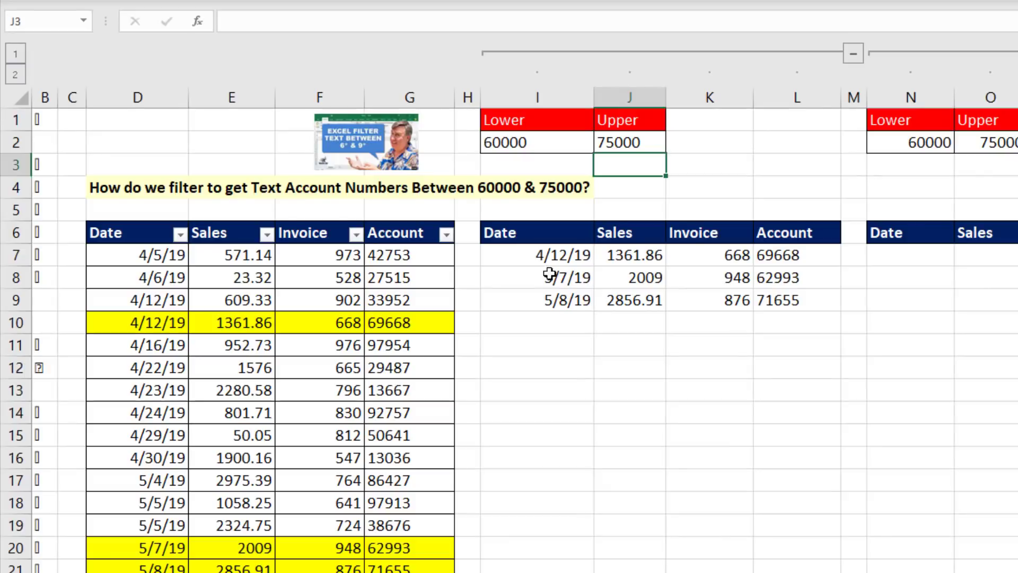
# Inspect the spilled I7:L9 results, including the first and second rows' Sales values.
pyautogui.click(528, 259)
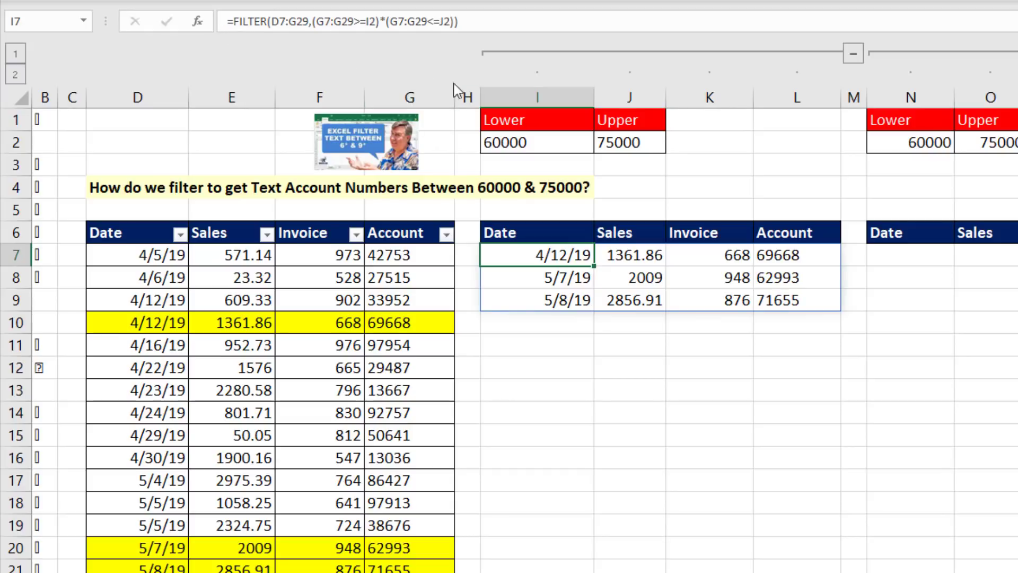
pyautogui.press('Down')
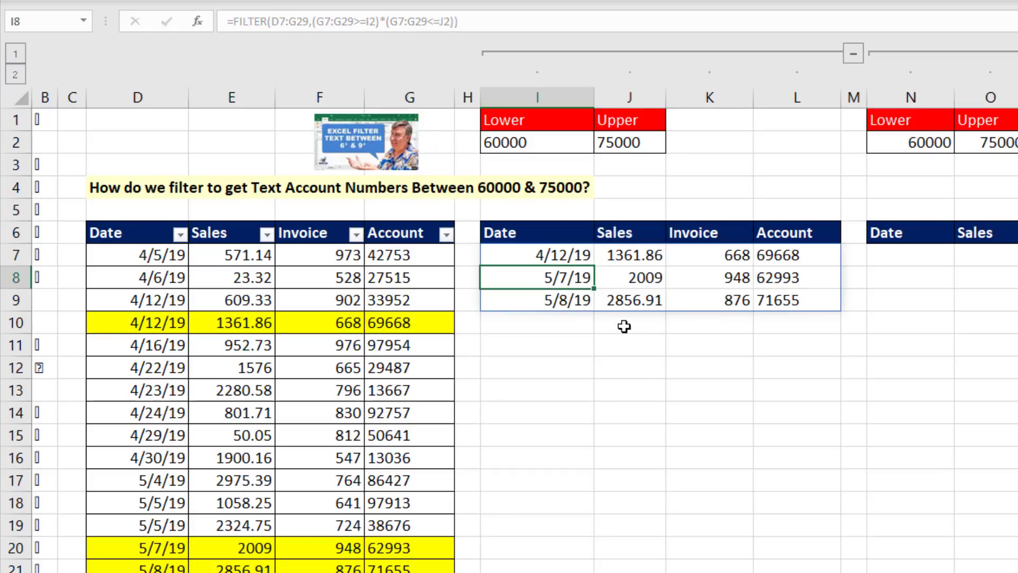
pyautogui.click(640, 285)
pyautogui.press('Up')
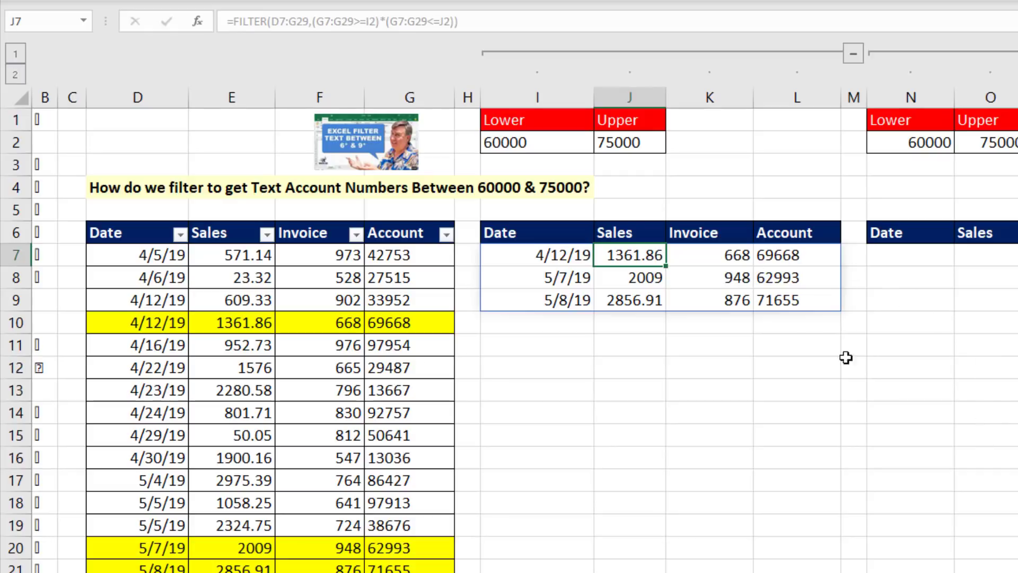
# Edit the I7 formula and highlight its G7:G29 range and I2 lower-limit reference.
pyautogui.click(545, 257)
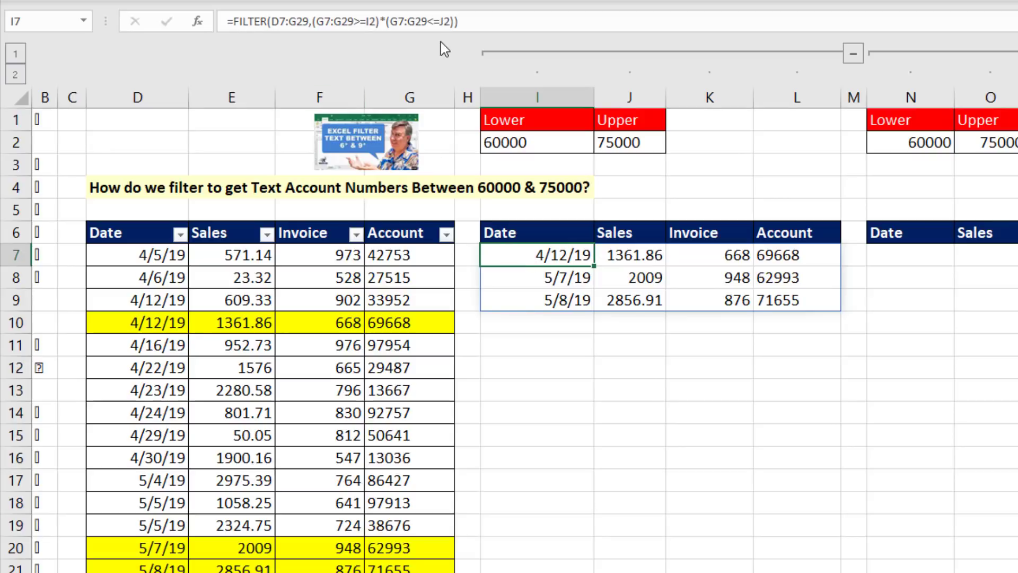
pyautogui.press('F2')
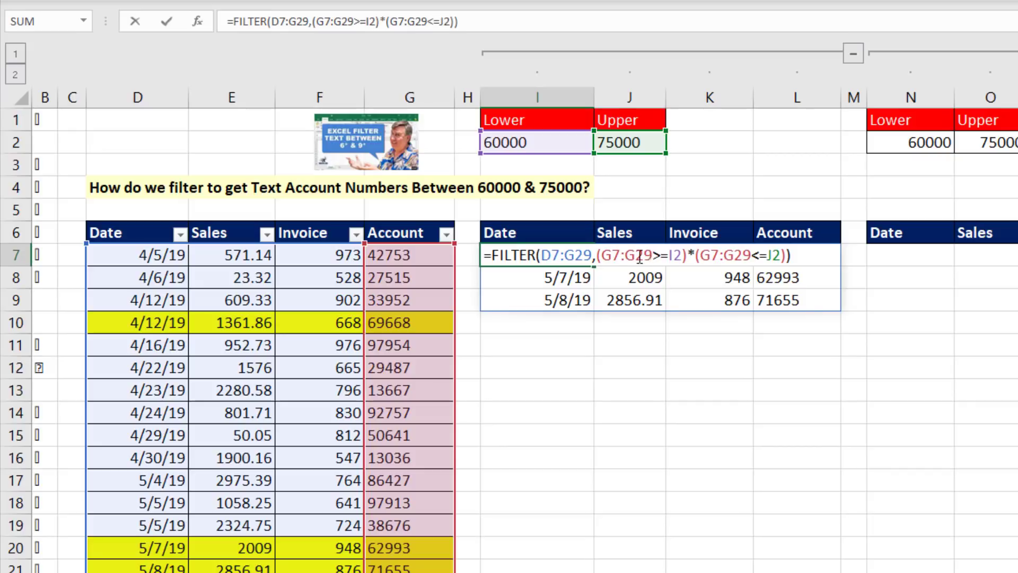
pyautogui.doubleClick(632, 255)
pyautogui.click(668, 257)
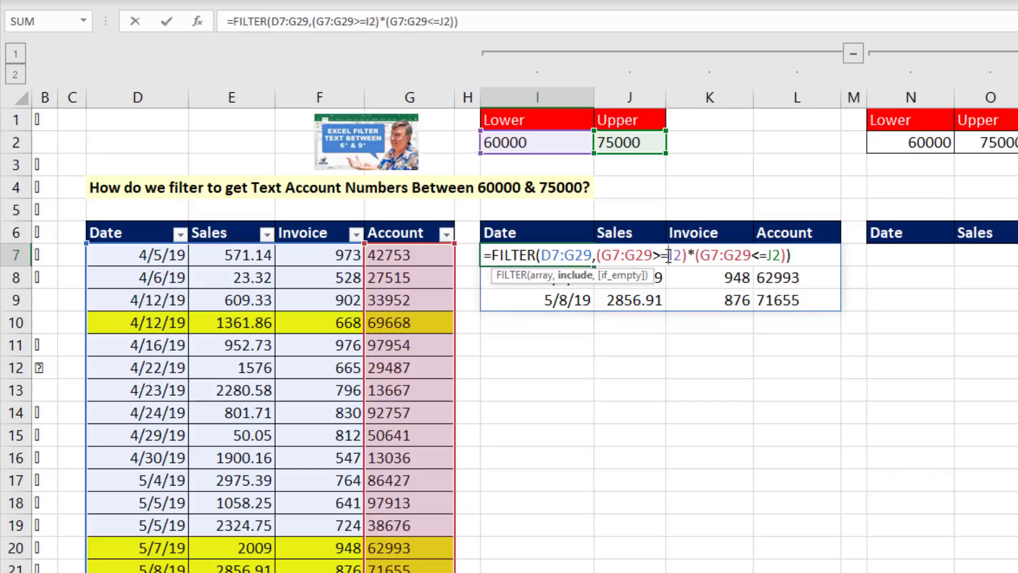
pyautogui.doubleClick(673, 256)
# Copy the FILTER formula text from I7 and paste it into N7.
pyautogui.moveTo(808, 257); pyautogui.dragTo(432, 244)
pyautogui.hotkey('ctrl', 'c')
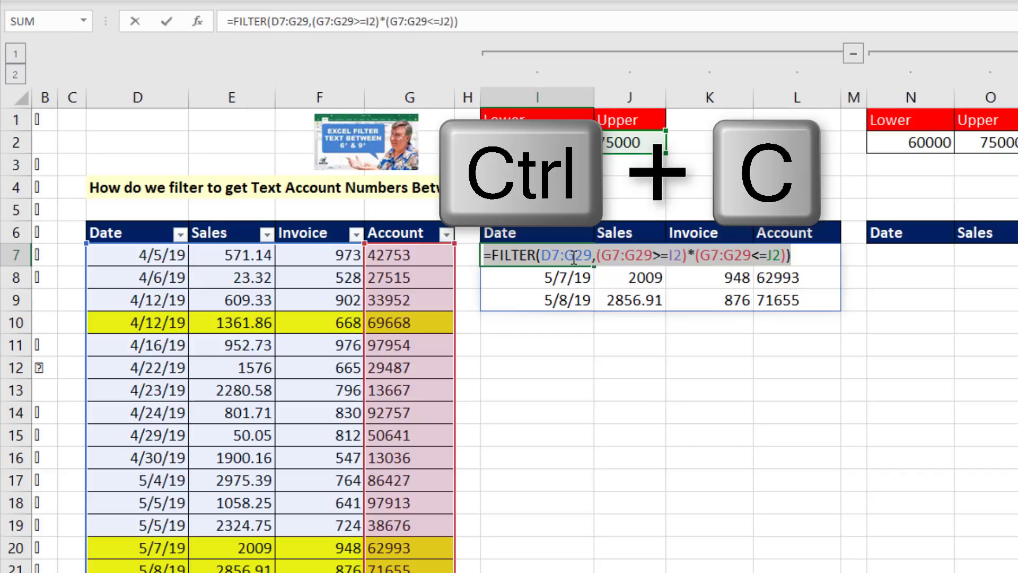
pyautogui.press('Escape')
pyautogui.click(911, 254)
pyautogui.press('F2')
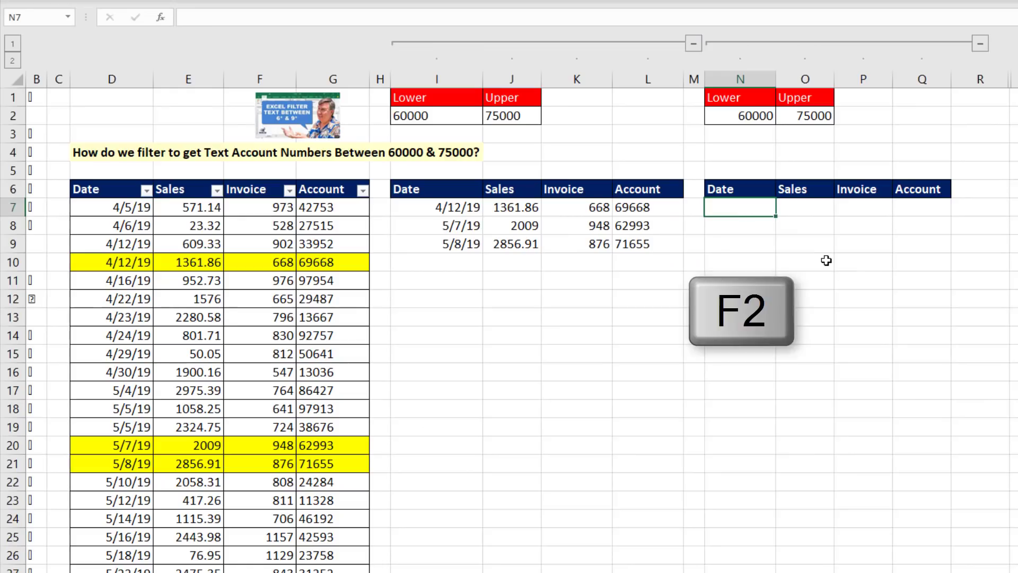
pyautogui.hotkey('ctrl', 'v')
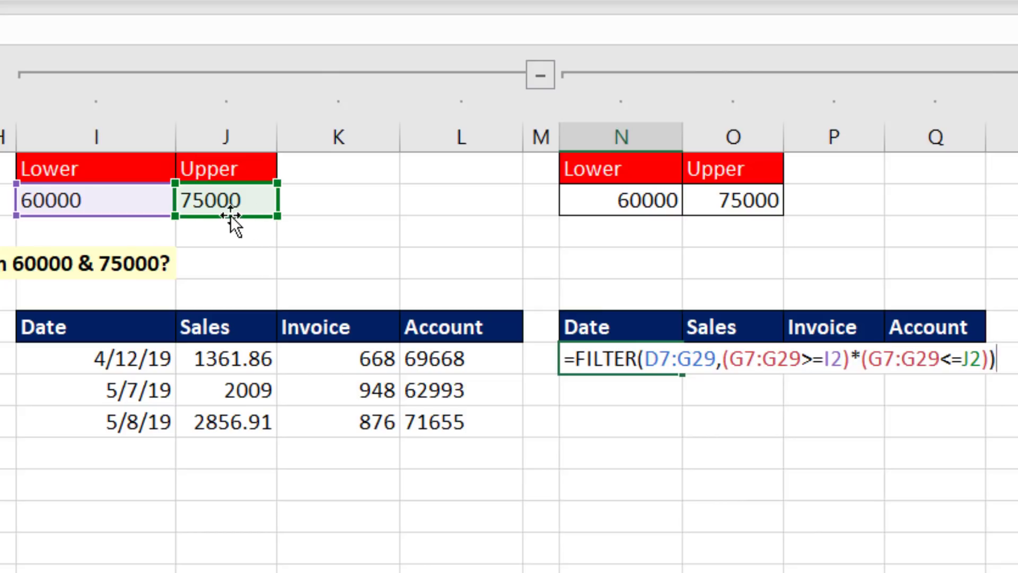
# Repoint N7's limits to O2 and N2 and enter the formula, which returns #CALC!
pyautogui.moveTo(230, 215); pyautogui.dragTo(731, 219)
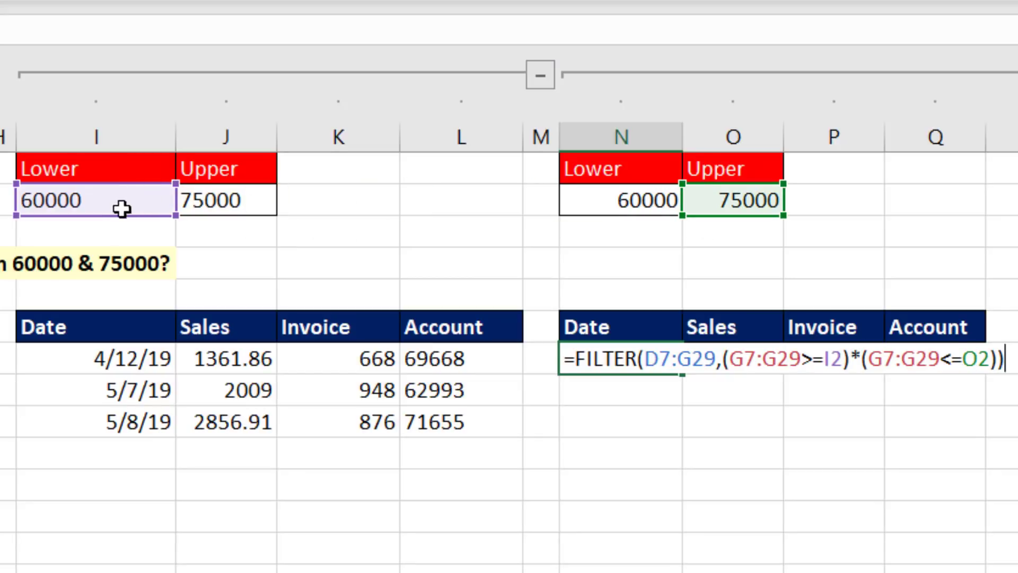
pyautogui.moveTo(119, 215); pyautogui.dragTo(609, 212)
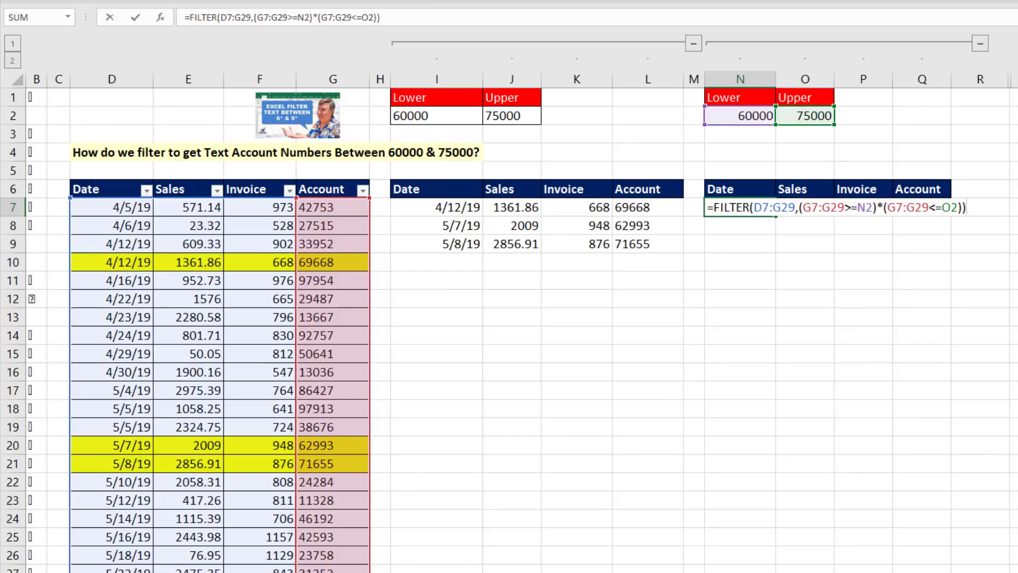
pyautogui.press('Return')
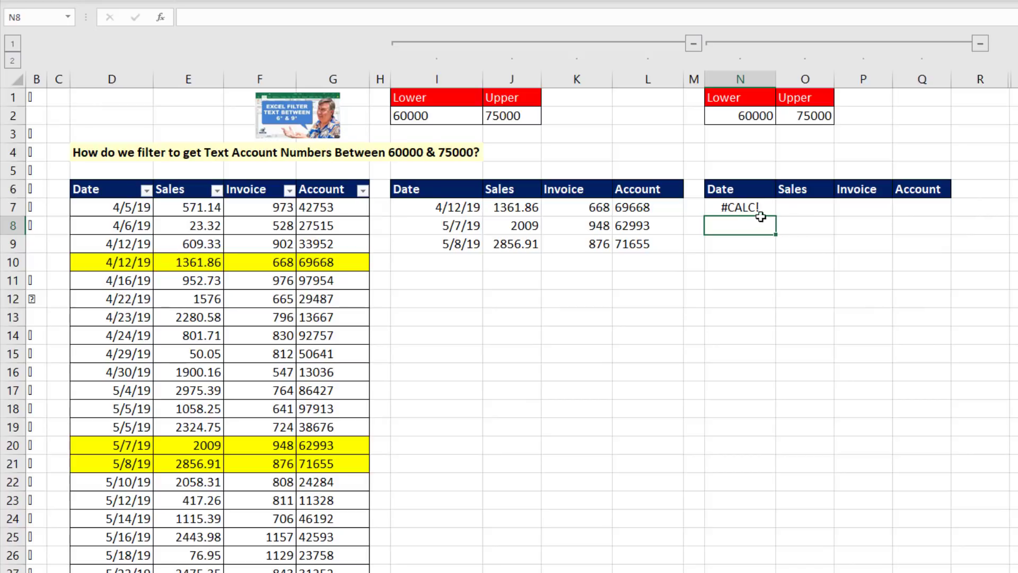
# Append +0 to both G7:G29 references in N7's FILTER formula.
pyautogui.press('Up')
pyautogui.press('F2')
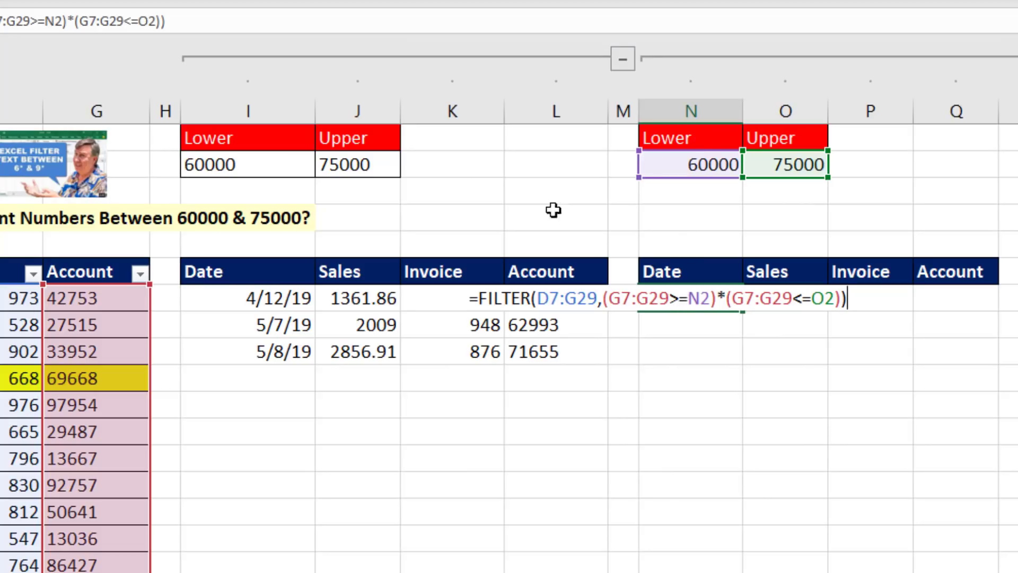
pyautogui.click(669, 298)
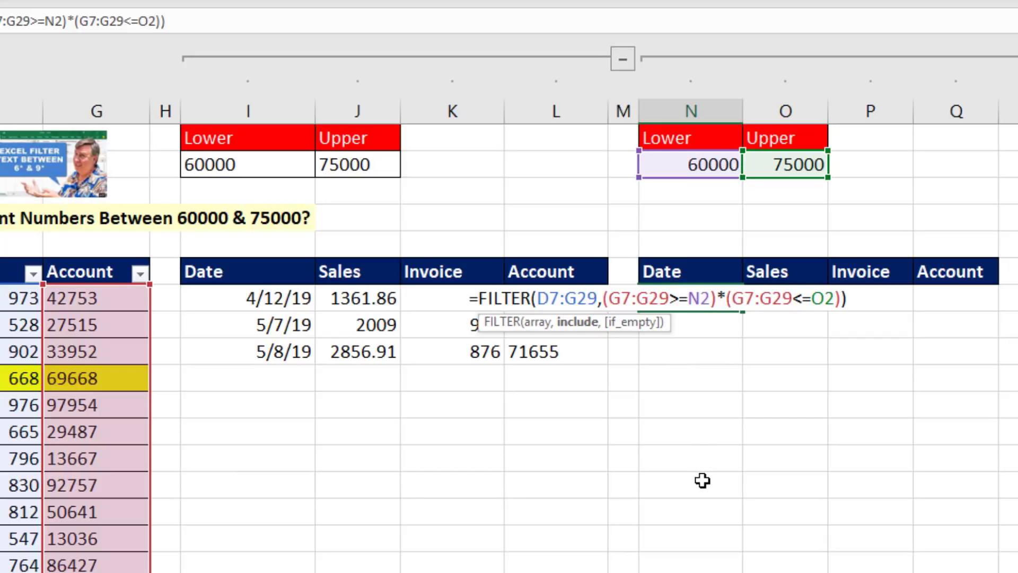
pyautogui.write('+0')
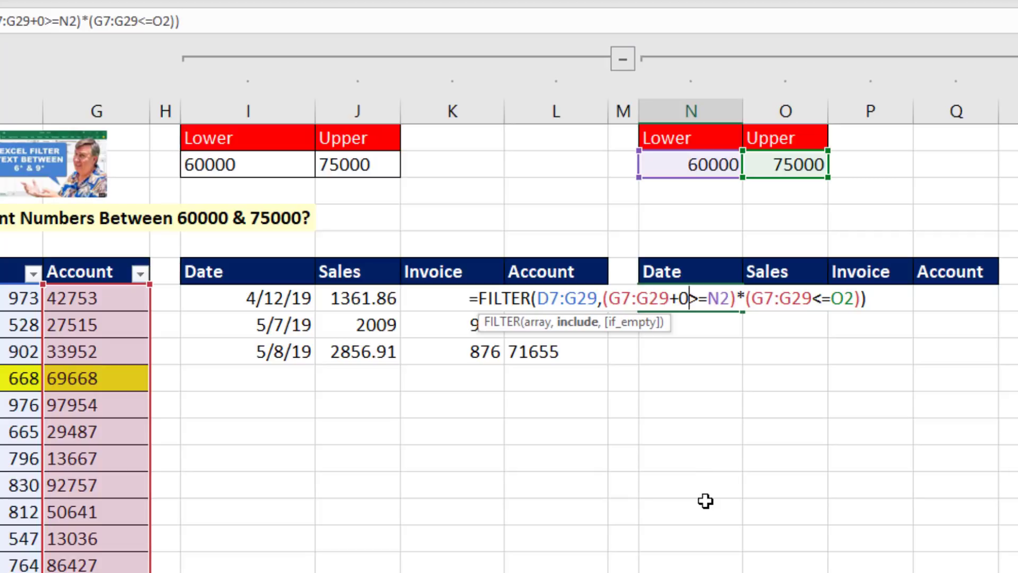
pyautogui.press('Right')
pyautogui.press('Right')
pyautogui.press('Right')
pyautogui.press('Right')
pyautogui.press('Right')
pyautogui.press('Right')
pyautogui.press('Right')
pyautogui.press('Right')
pyautogui.press('Right')
pyautogui.press('Right')
pyautogui.press('Right')
pyautogui.press('Right')
pyautogui.press('Right')
pyautogui.write('+0')
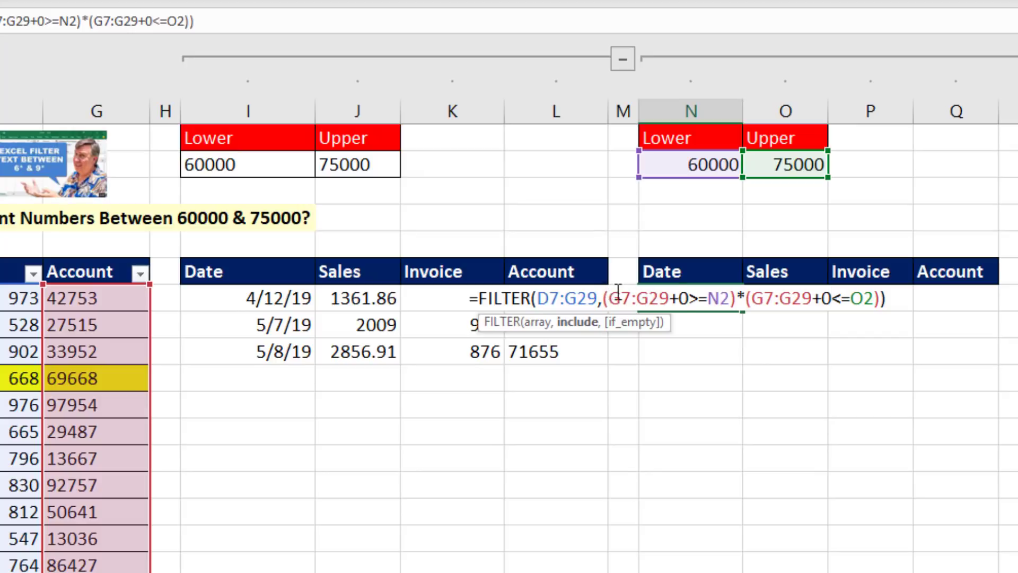
# Preview G7:G29+0 as numbers, enter the corrected formula, and set Lower in I2 to 48000.
pyautogui.moveTo(610, 297); pyautogui.dragTo(690, 298)
pyautogui.press('F9')
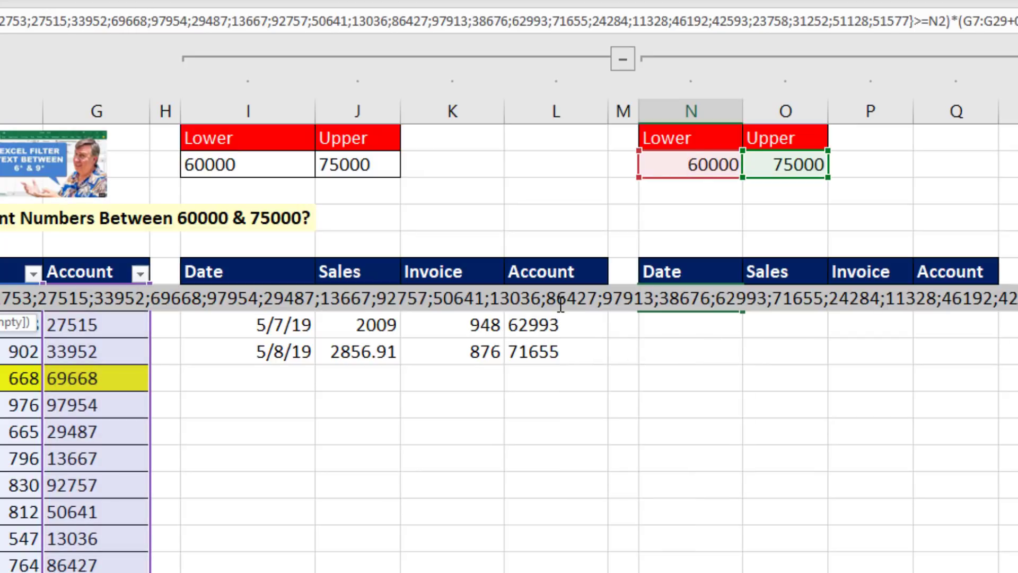
pyautogui.click(594, 297)
pyautogui.hotkey('ctrl', 'z')
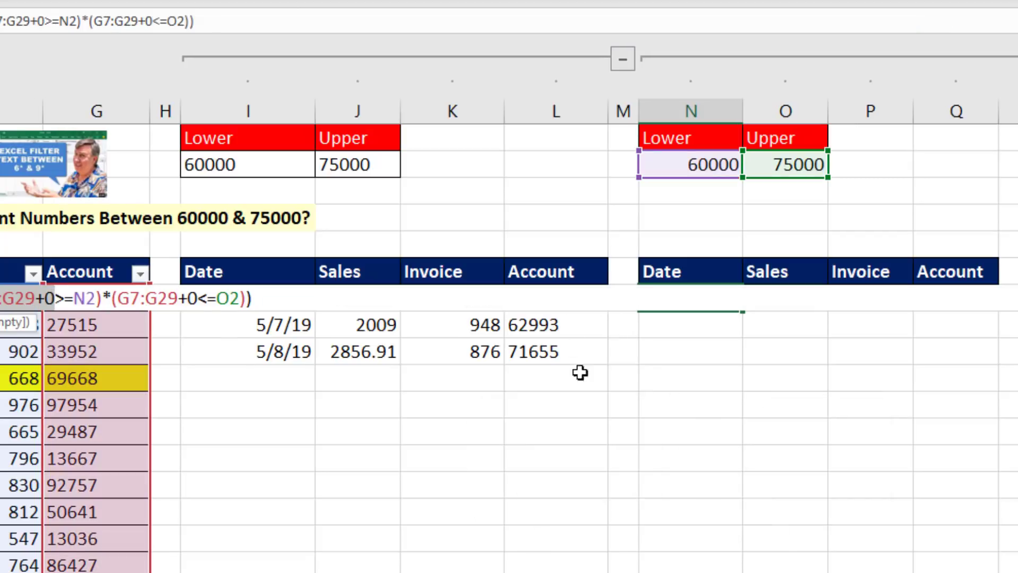
pyautogui.press('Return')
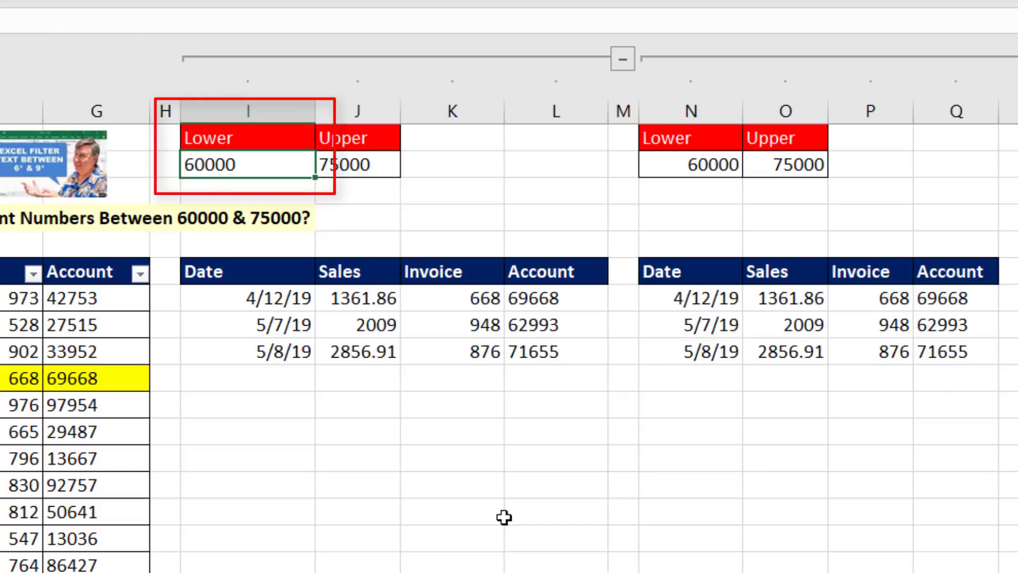
pyautogui.write('48000')
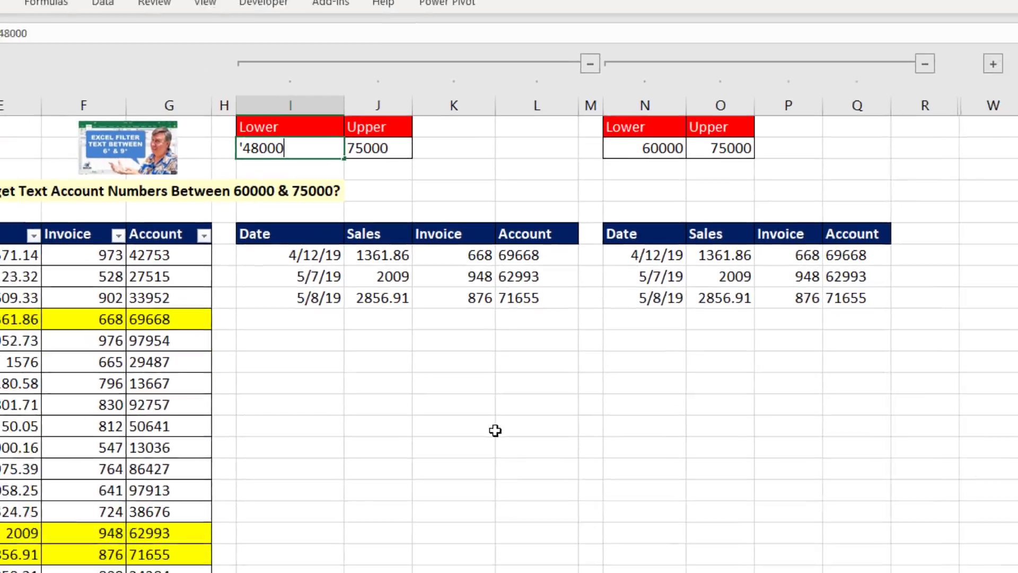
pyautogui.press('Return')
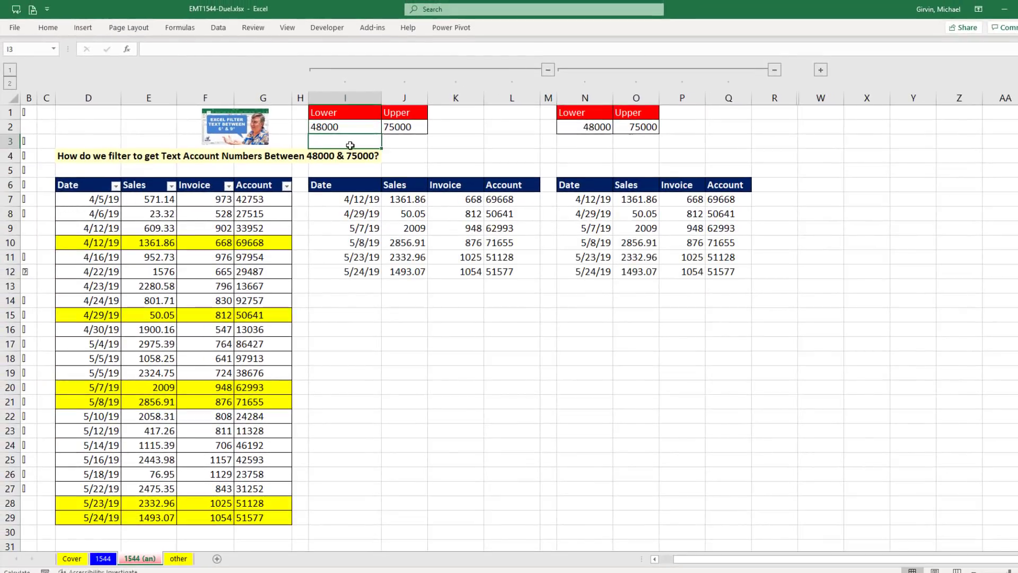